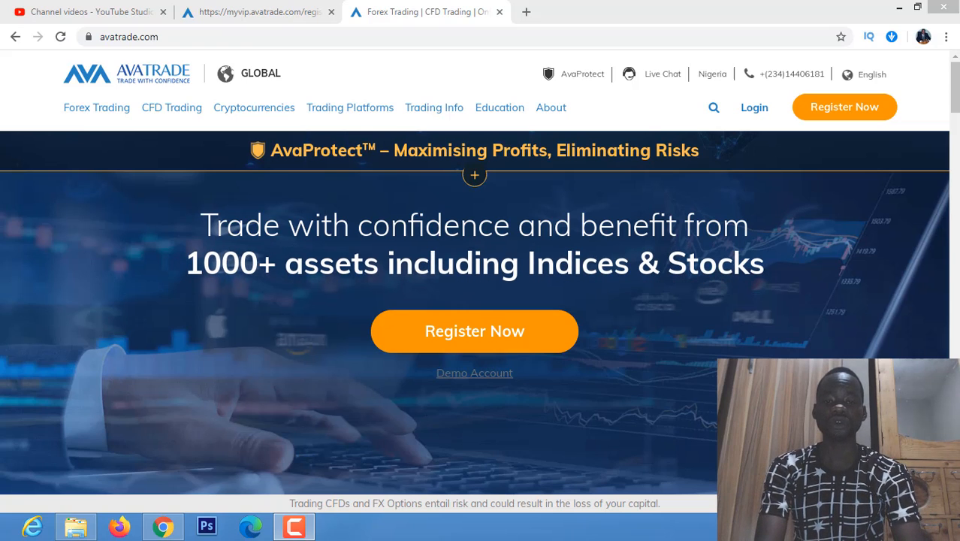
- Open the sign-up form for a real trading account and review the details it requires down to Create Account
left_click(542, 351)
left_click(542, 352)
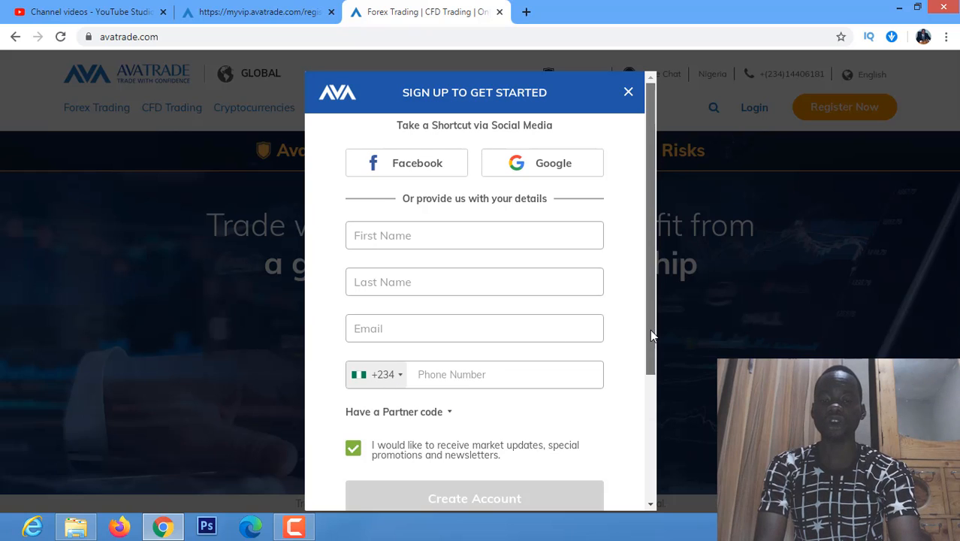
scroll(650, 330, "down", 1)
left_click_drag(661, 372, 659, 445)
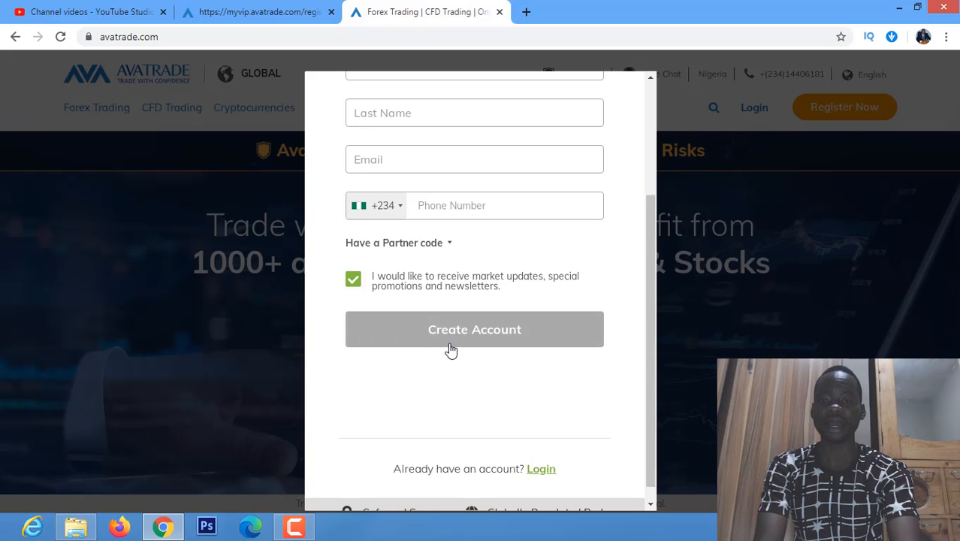
- Switch to the open registration page at Personal Details and review its personal information, password and trading platform fields
left_click(284, 18)
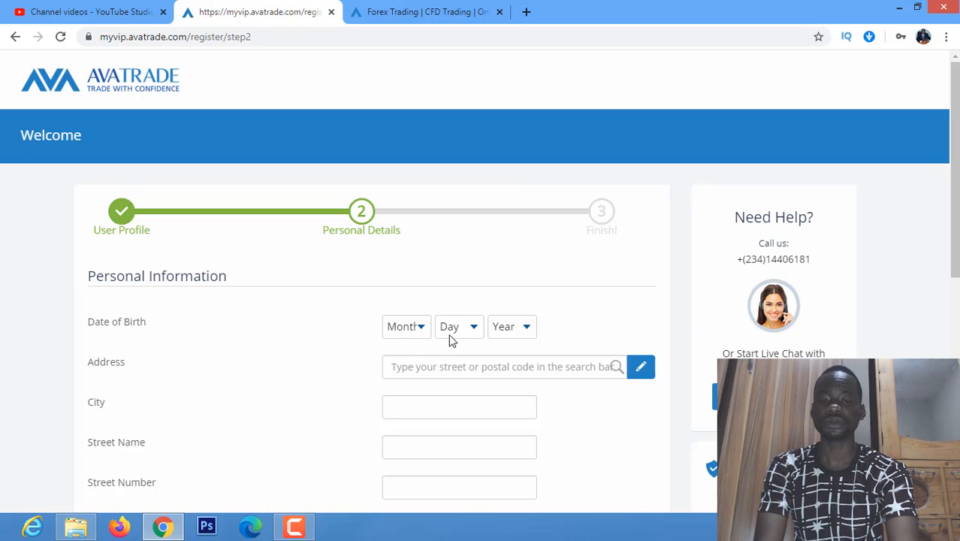
scroll(546, 236, "down", 3)
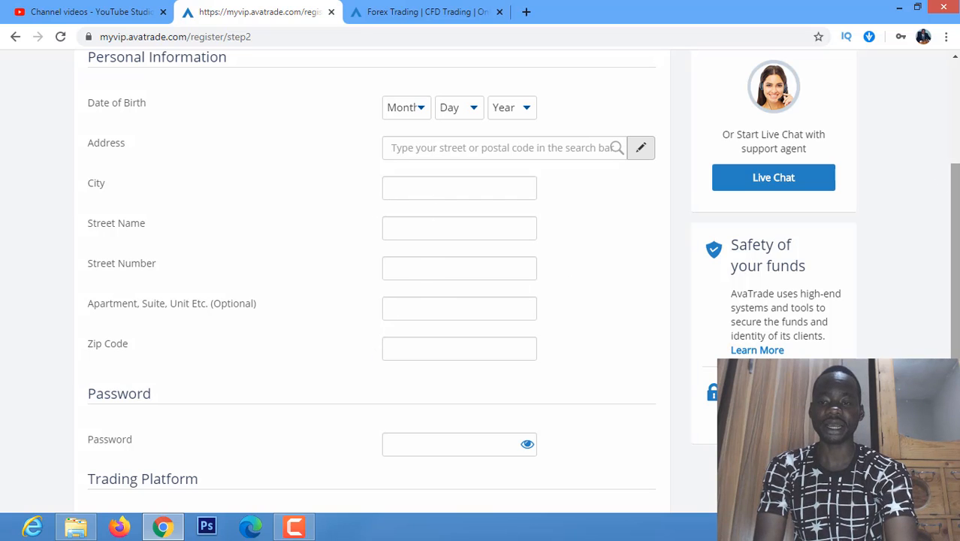
left_click_drag(954, 209, 952, 306)
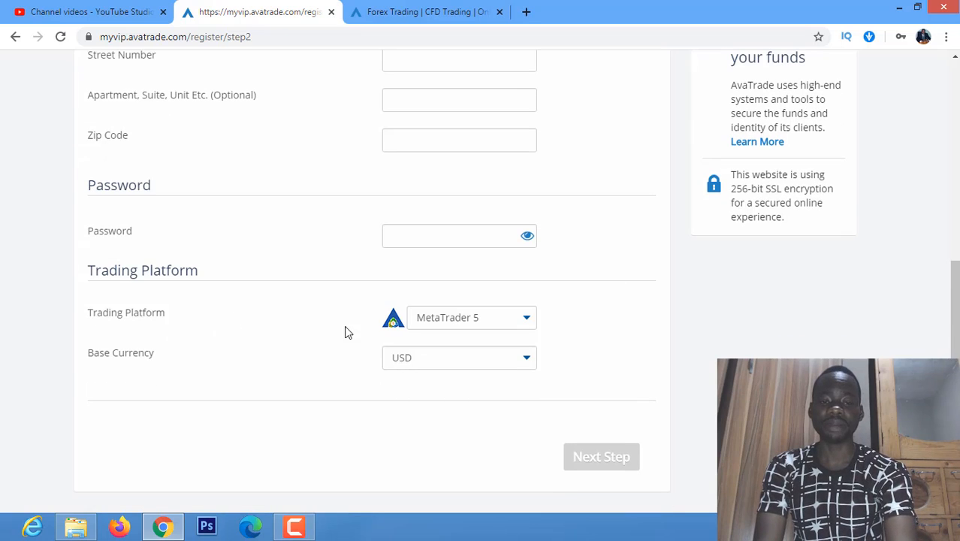
- Set the trading platform to MetaTrader 4 and check the base currency options, keeping USD
left_click(496, 328)
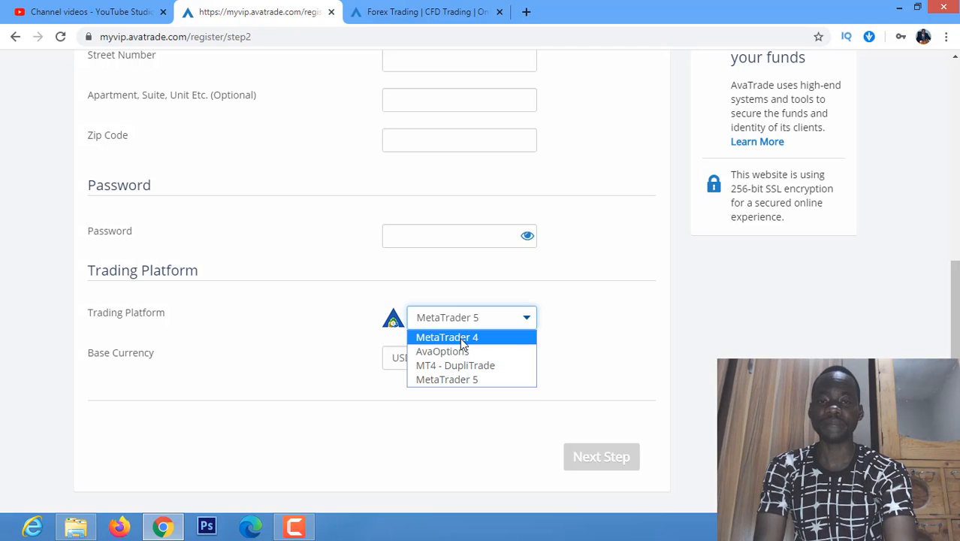
left_click(600, 301)
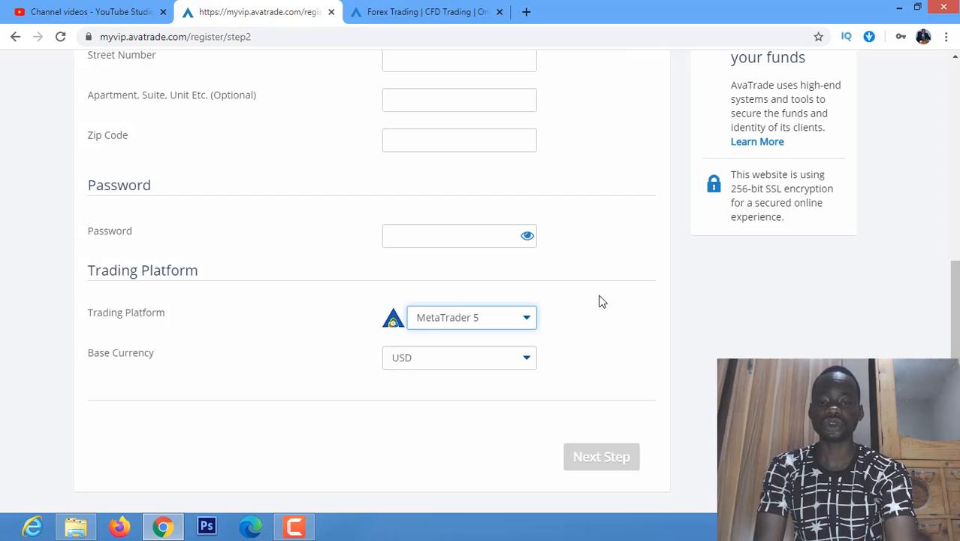
left_click(484, 318)
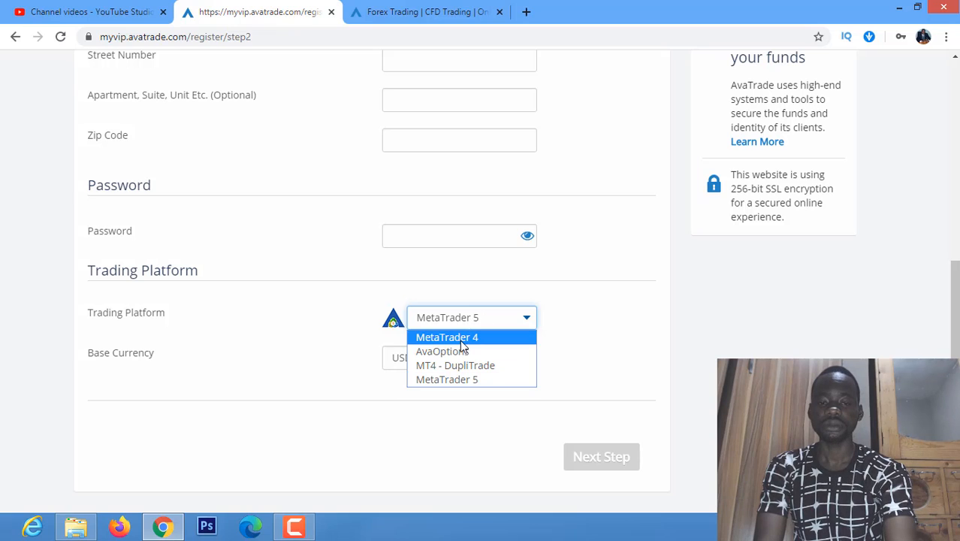
left_click(464, 339)
left_click(434, 360)
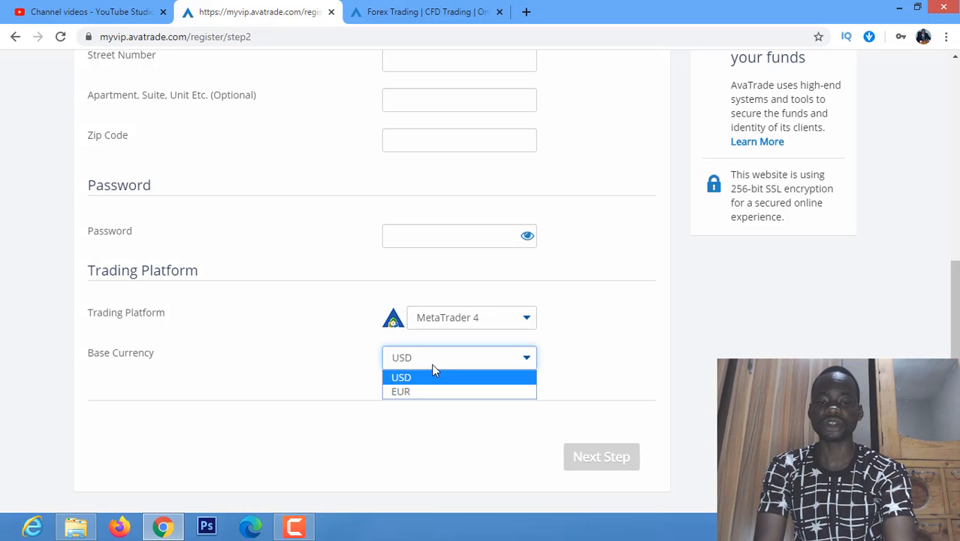
left_click(601, 340)
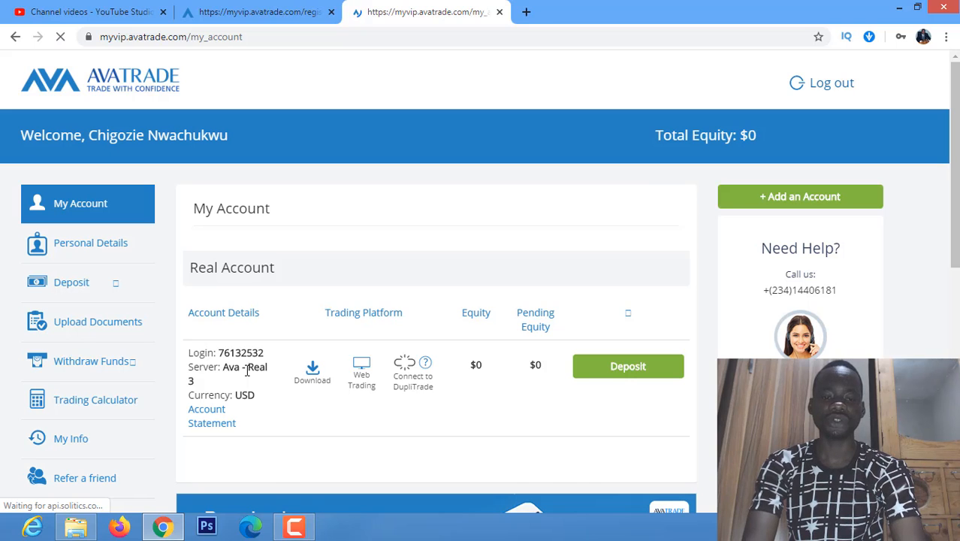
- Open the document upload page, dismiss the offer to save the password, and review the ID card and utility bill upload sections
scroll(935, 161, "down", 1)
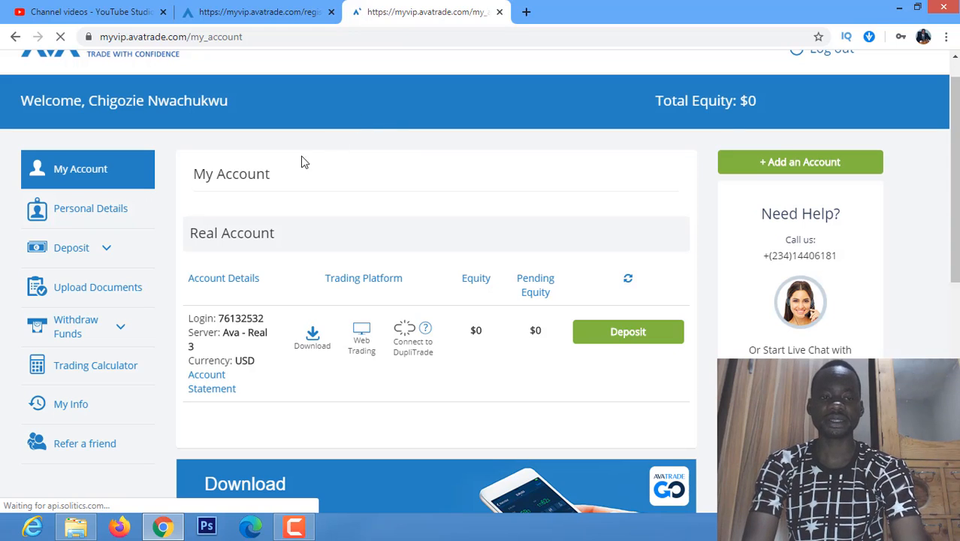
left_click(74, 295)
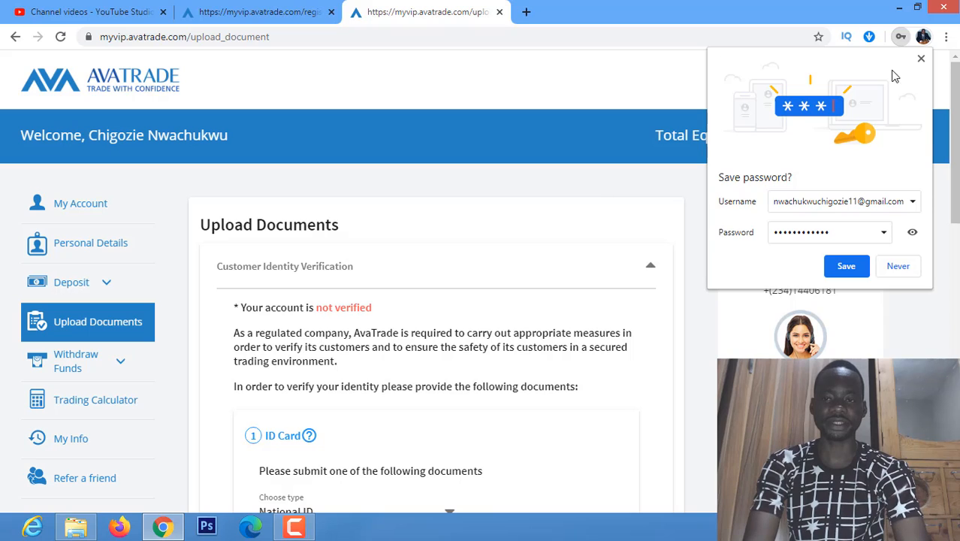
left_click(921, 58)
left_click_drag(955, 202, 958, 472)
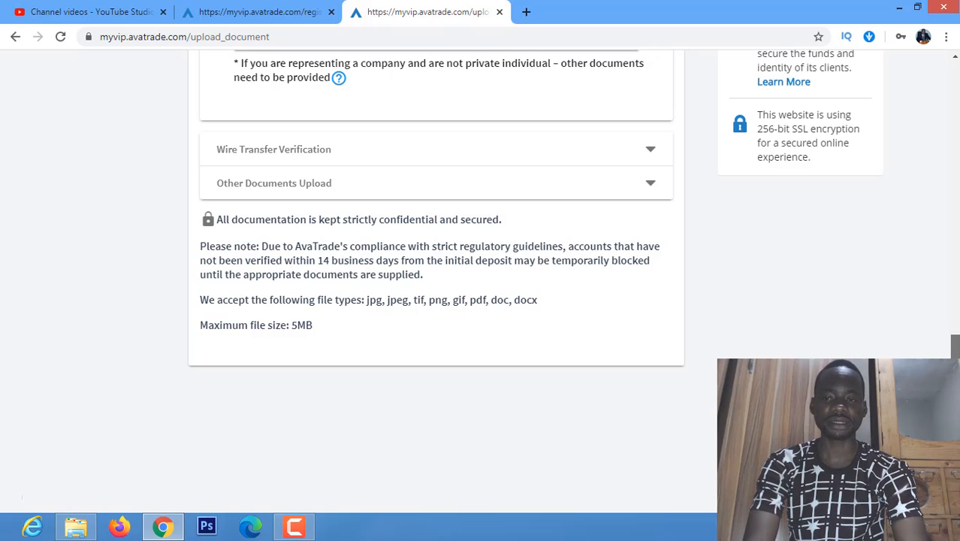
scroll(424, 280, "up", 9)
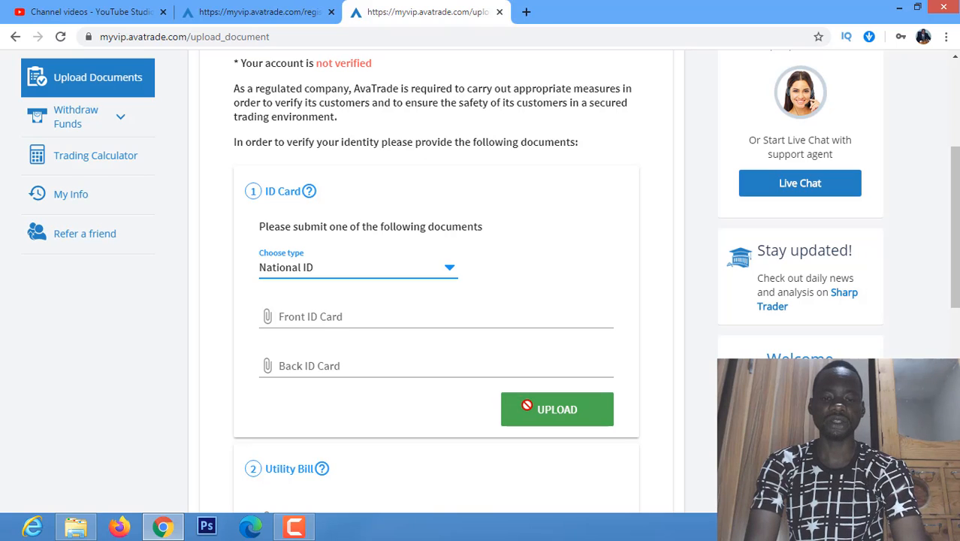
scroll(284, 254, "down", 3)
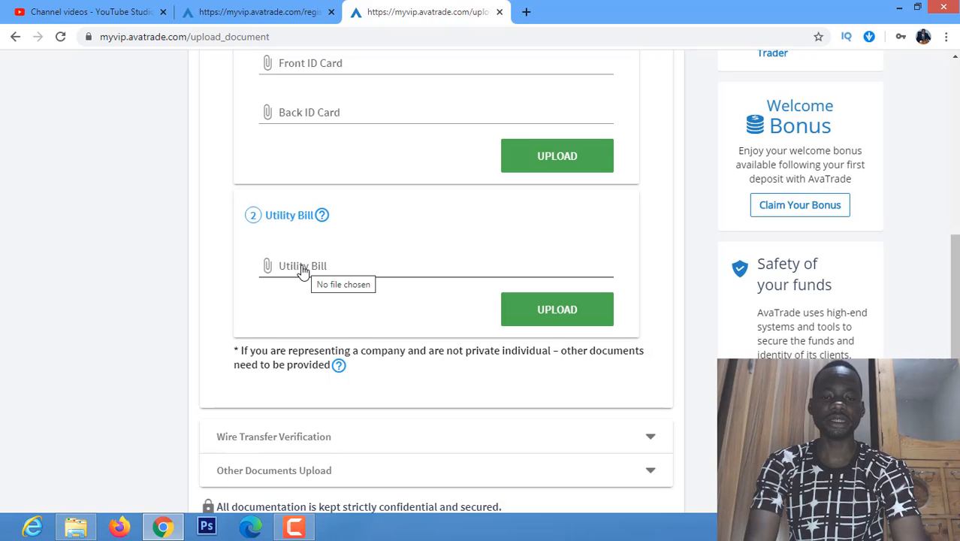
left_click_drag(956, 266, 958, 95)
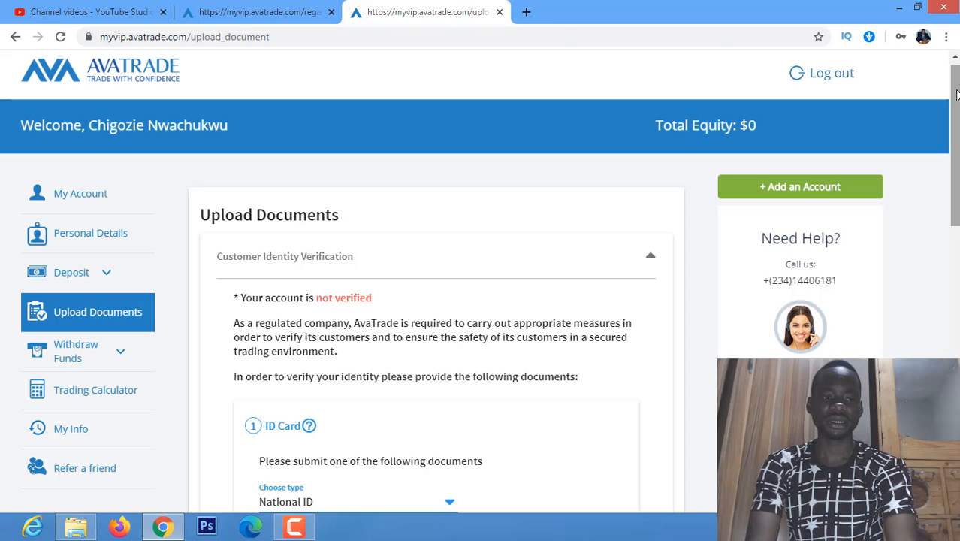
- Open the account funding page with the Visa/MasterCard deposit method and review the amount, credit card and billing address fields
left_click(76, 278)
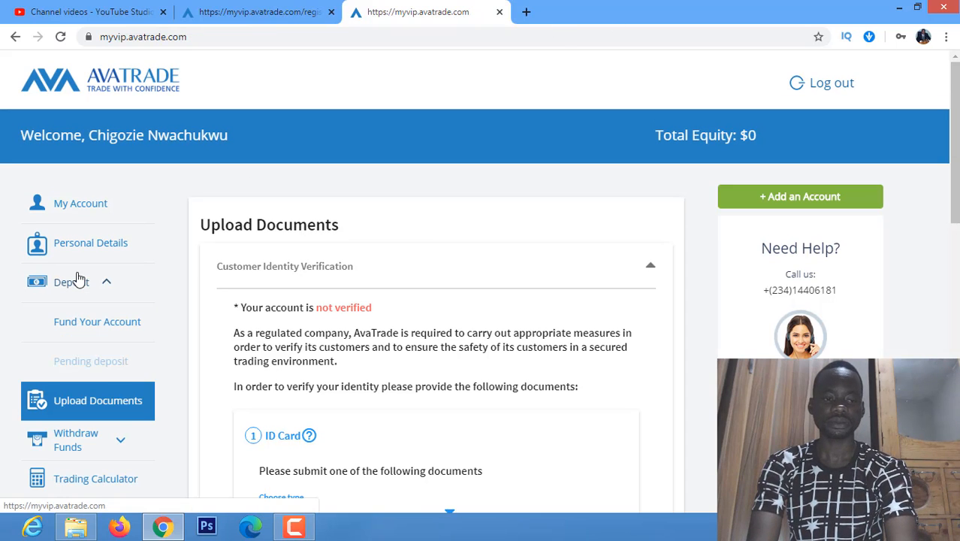
left_click(111, 330)
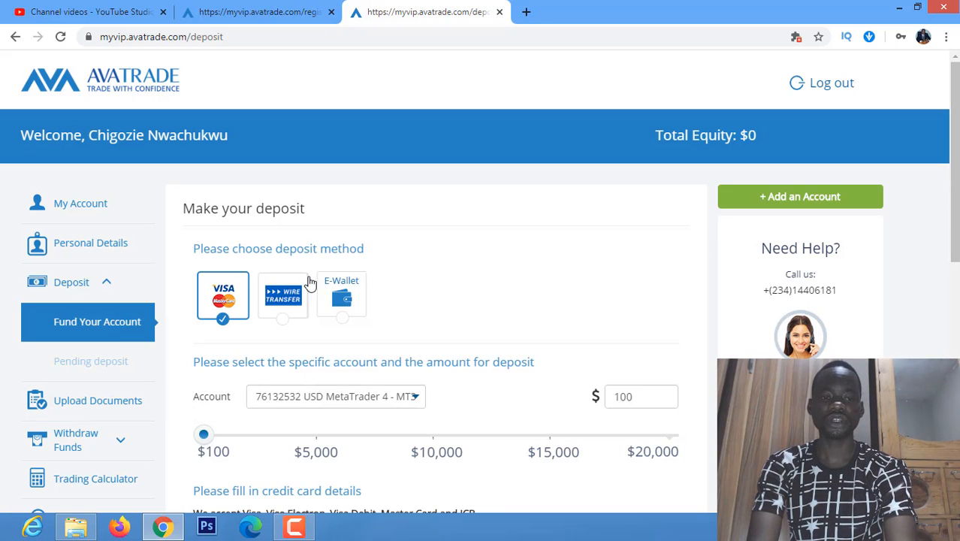
left_click(220, 316)
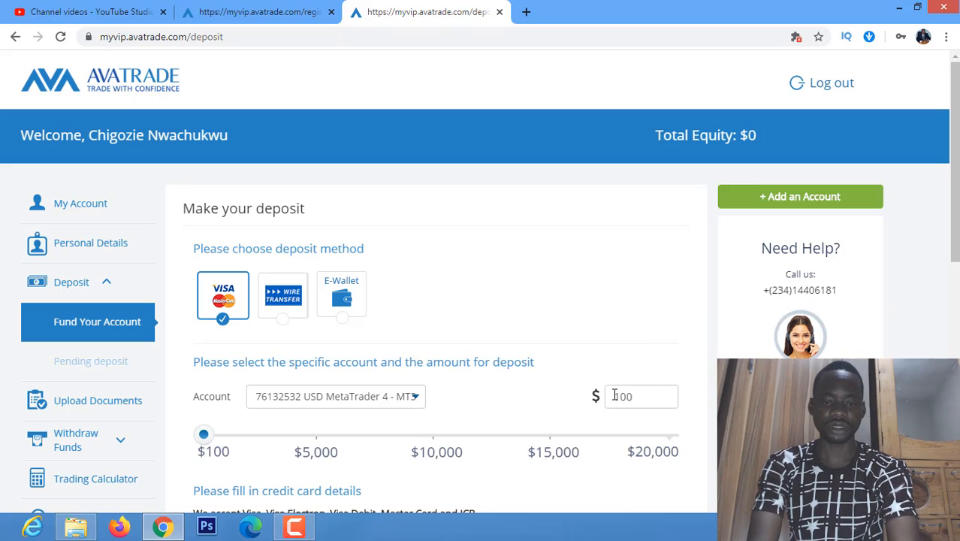
scroll(187, 237, "down", 4)
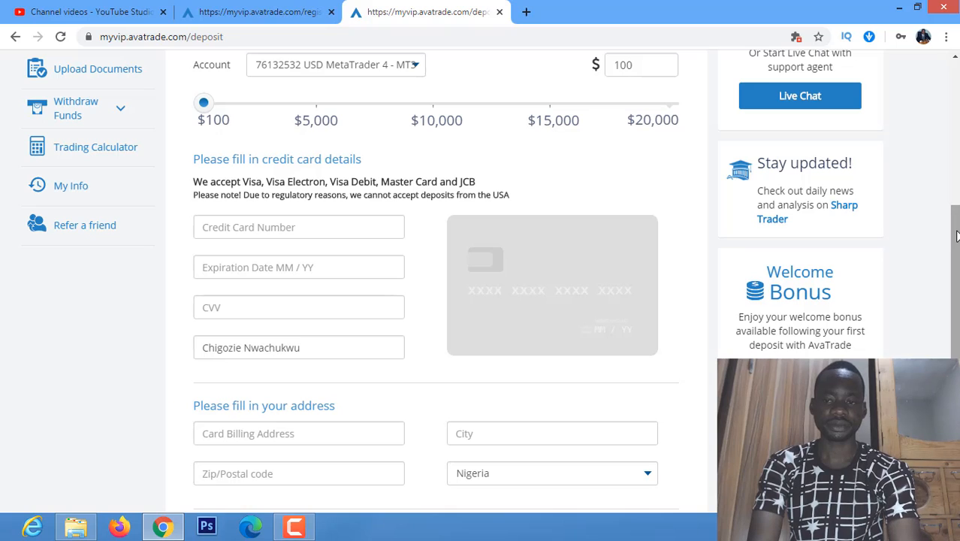
left_click_drag(957, 236, 957, 306)
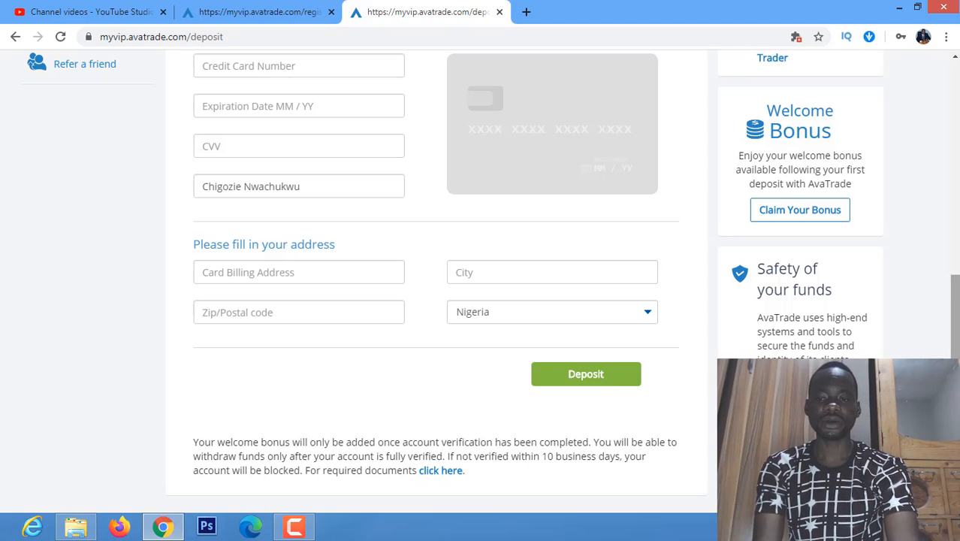
left_click_drag(955, 298, 949, 88)
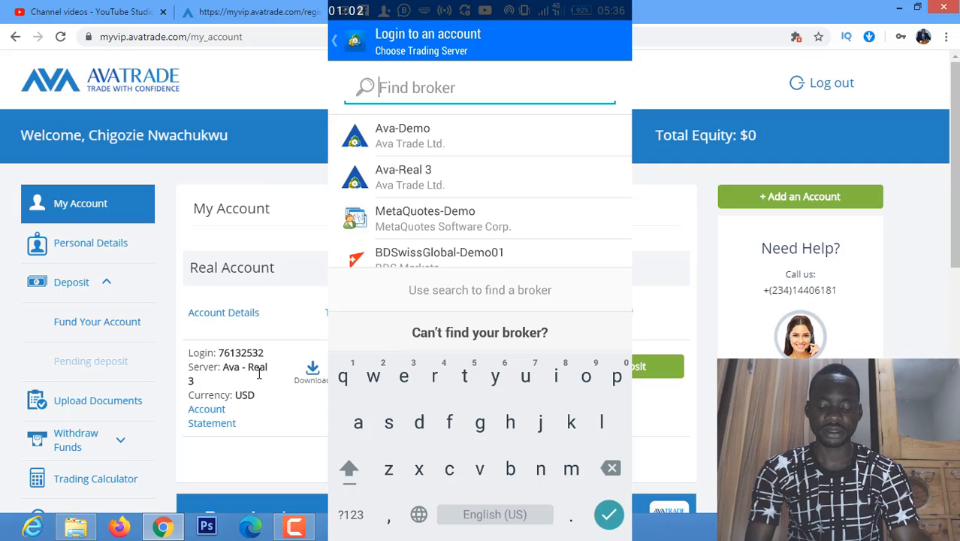
- In the MetaTrader 4 mobile app, search the trading servers for "ava-re" to log in to the real account
type("ava")
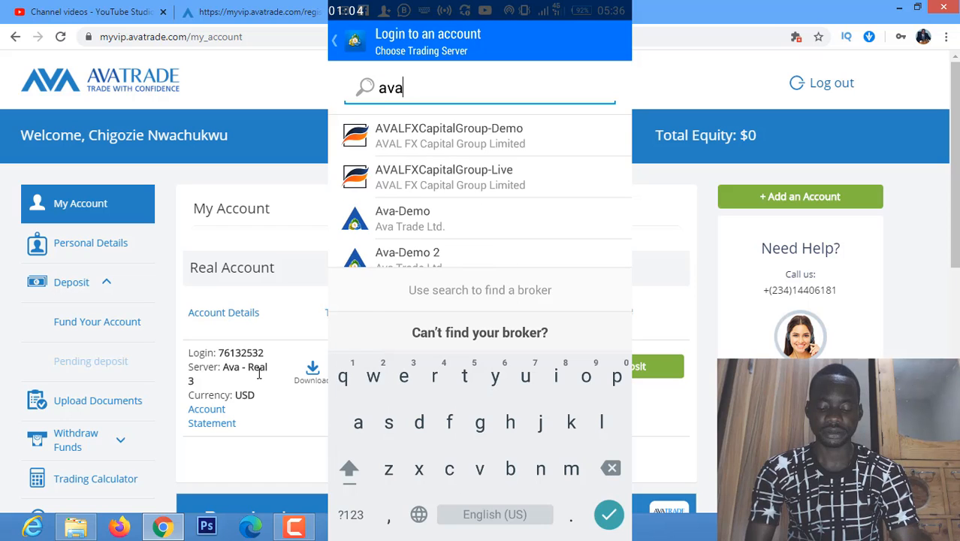
type("-")
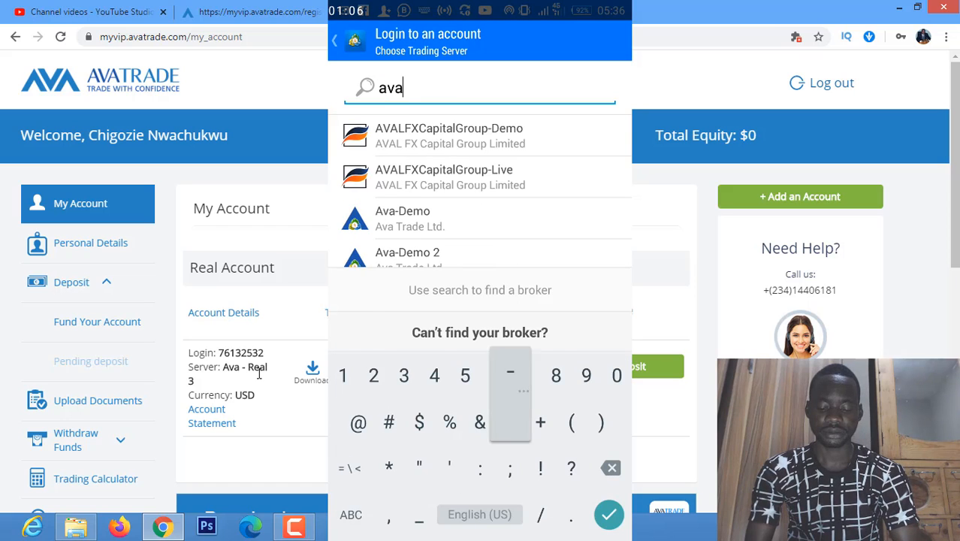
type("re")
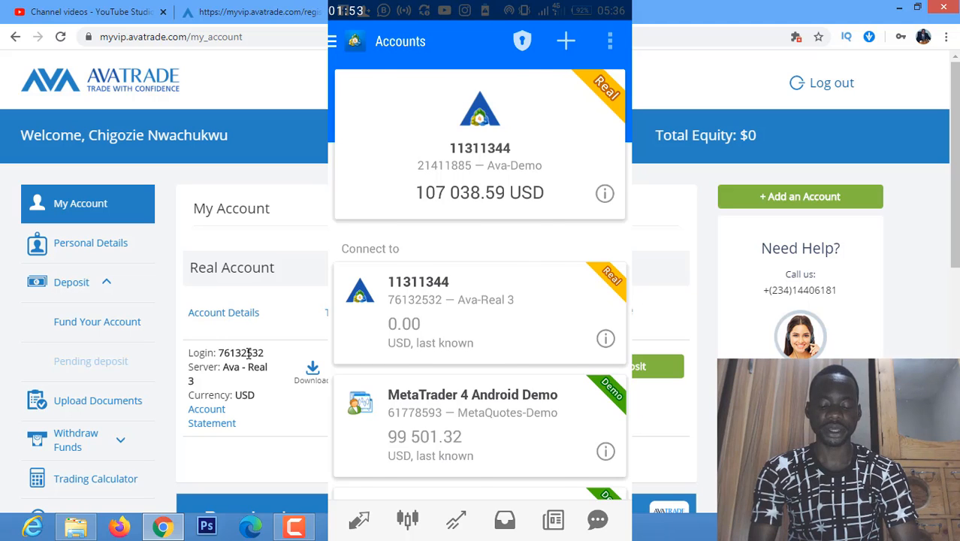
- Open the list of currency pair quotes in the mobile trading app
left_click(360, 520)
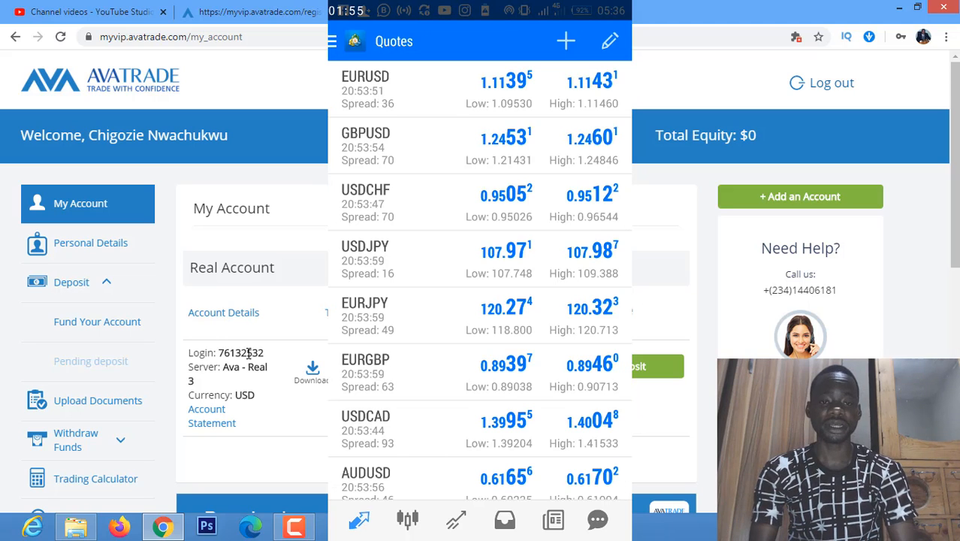